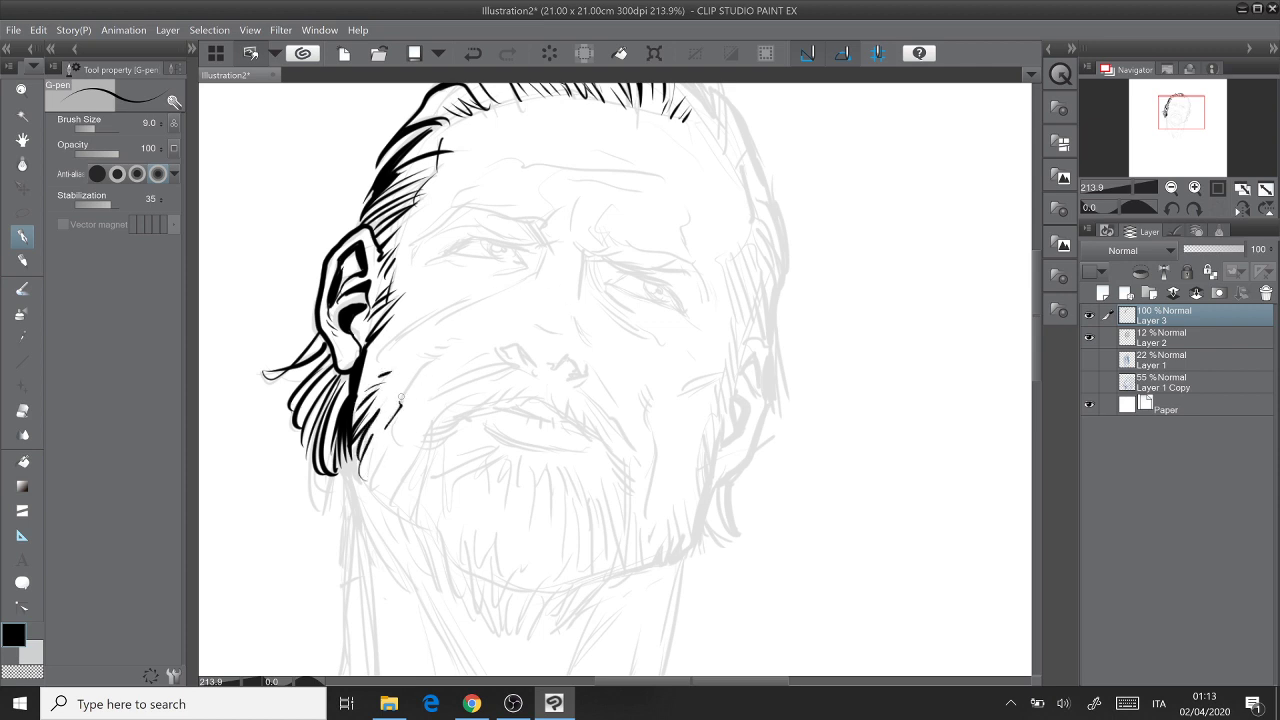
Ink the cheek contour lines over the sketch and add beard strokes along the jaw below the inked ear.
{"action": "mouse_move", "coordinate": [400, 397]}
{"action": "left_mouse_down"}
{"action": "mouse_move", "coordinate": [428, 349]}
{"action": "mouse_move", "coordinate": [469, 335]}
{"action": "left_mouse_up"}
{"action": "left_click_drag", "start_coordinate": [366, 450], "coordinate": [388, 507]}
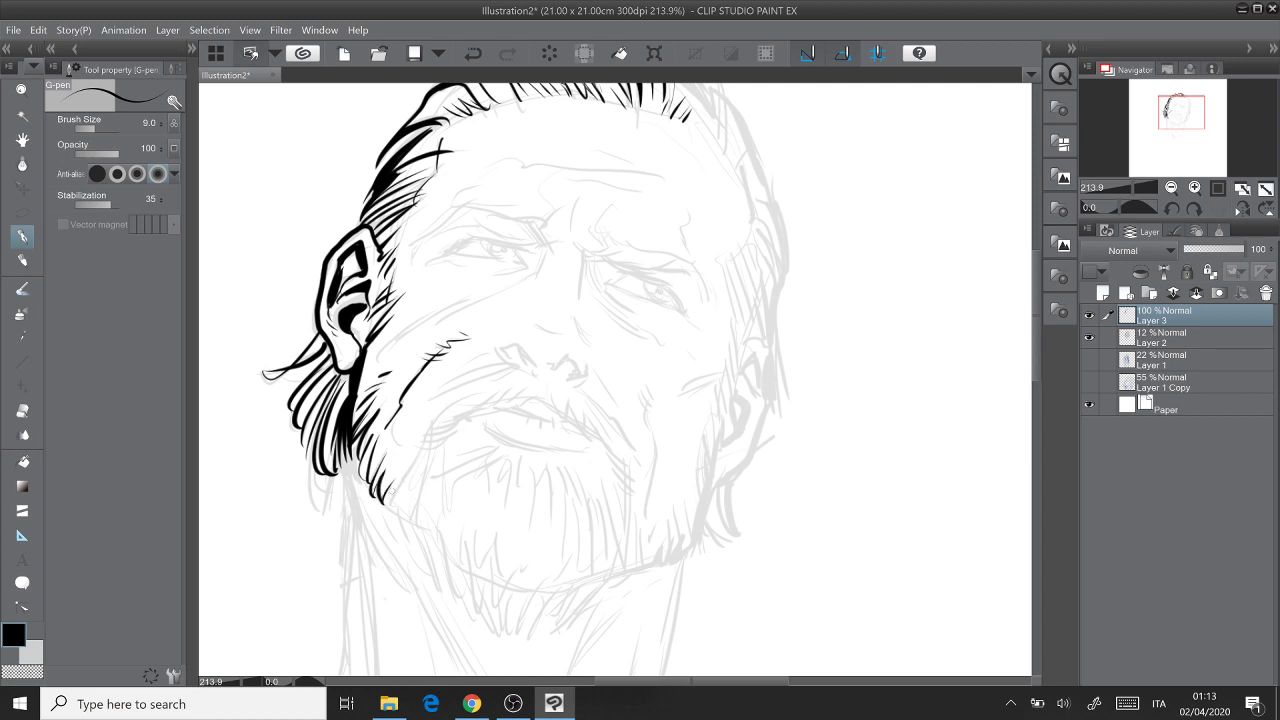
{"action": "left_click_drag", "start_coordinate": [410, 465], "coordinate": [392, 503]}
{"action": "mouse_move", "coordinate": [410, 326]}
{"action": "left_mouse_down"}
{"action": "mouse_move", "coordinate": [450, 300]}
{"action": "mouse_move", "coordinate": [502, 293]}
{"action": "mouse_move", "coordinate": [477, 299]}
{"action": "left_mouse_up"}
{"action": "left_click_drag", "start_coordinate": [485, 299], "coordinate": [524, 281]}
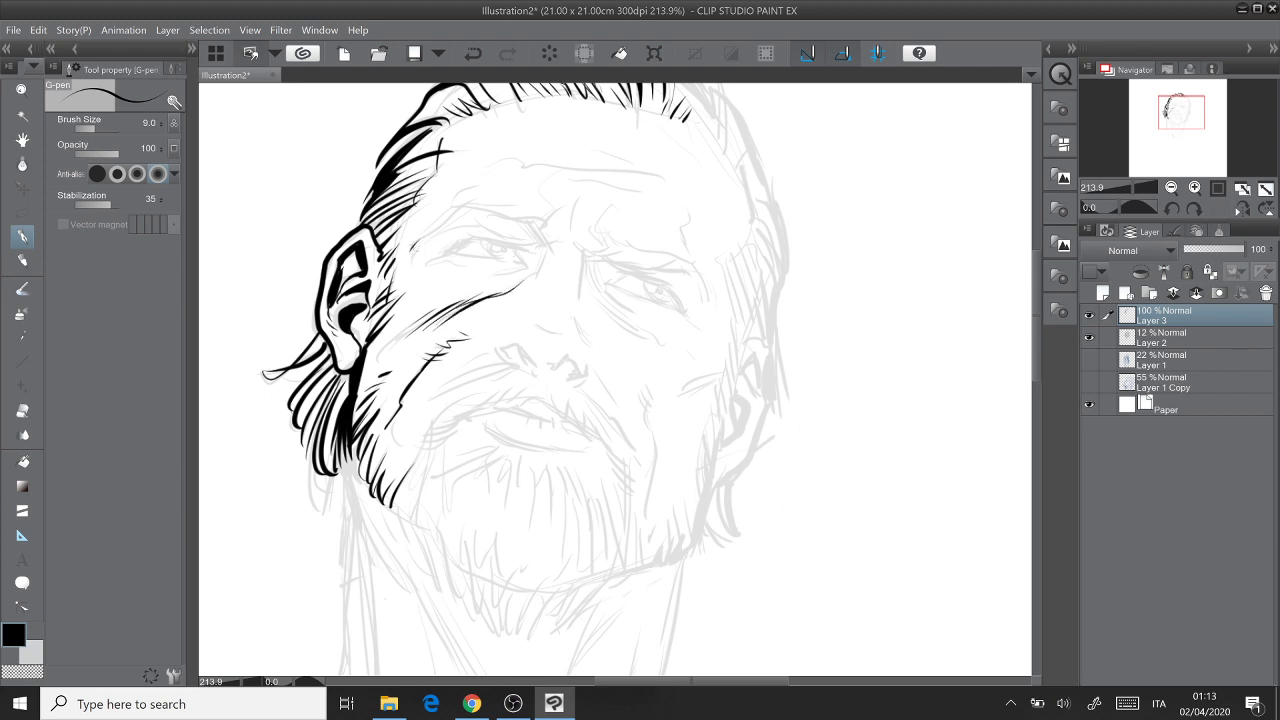
Ink the eyebrow and eye nearest the inked ear, including the eyelids, iris, pupil and the crease under the eye.
{"action": "mouse_move", "coordinate": [416, 244]}
{"action": "left_mouse_down"}
{"action": "mouse_move", "coordinate": [470, 206]}
{"action": "mouse_move", "coordinate": [530, 219]}
{"action": "mouse_move", "coordinate": [545, 247]}
{"action": "left_mouse_up"}
{"action": "left_click_drag", "start_coordinate": [454, 223], "coordinate": [538, 250]}
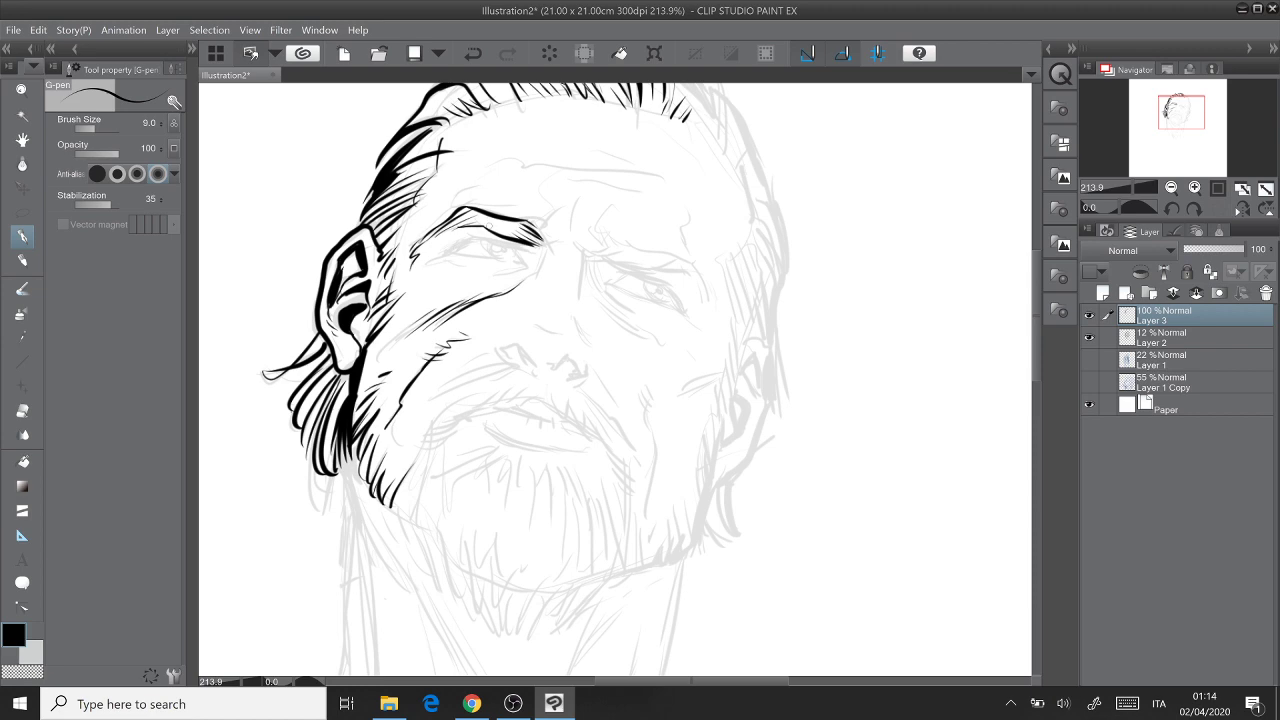
{"action": "scroll", "coordinate": [416, 261], "scroll_direction": "up", "scroll_amount": 4}
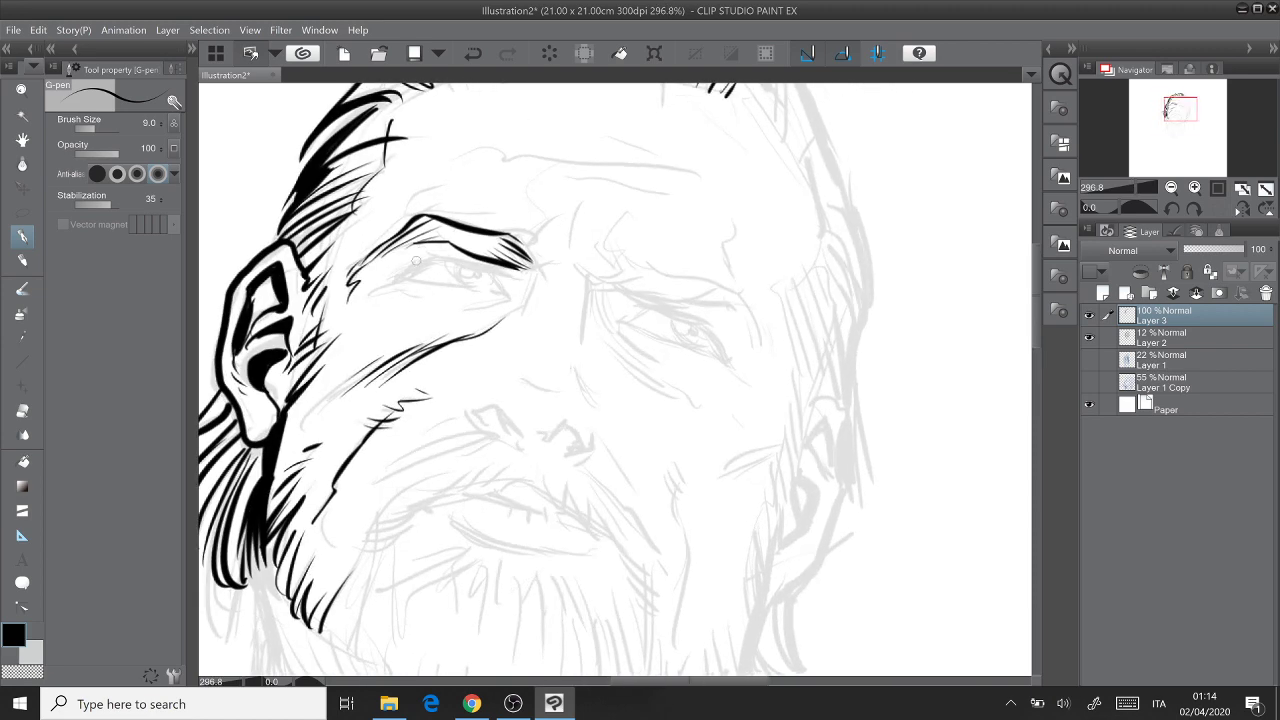
{"action": "mouse_move", "coordinate": [395, 283]}
{"action": "left_mouse_down"}
{"action": "mouse_move", "coordinate": [508, 298]}
{"action": "mouse_move", "coordinate": [500, 286]}
{"action": "left_mouse_up"}
{"action": "mouse_move", "coordinate": [396, 279]}
{"action": "left_mouse_down"}
{"action": "mouse_move", "coordinate": [452, 256]}
{"action": "mouse_move", "coordinate": [503, 275]}
{"action": "mouse_move", "coordinate": [524, 267]}
{"action": "left_mouse_up"}
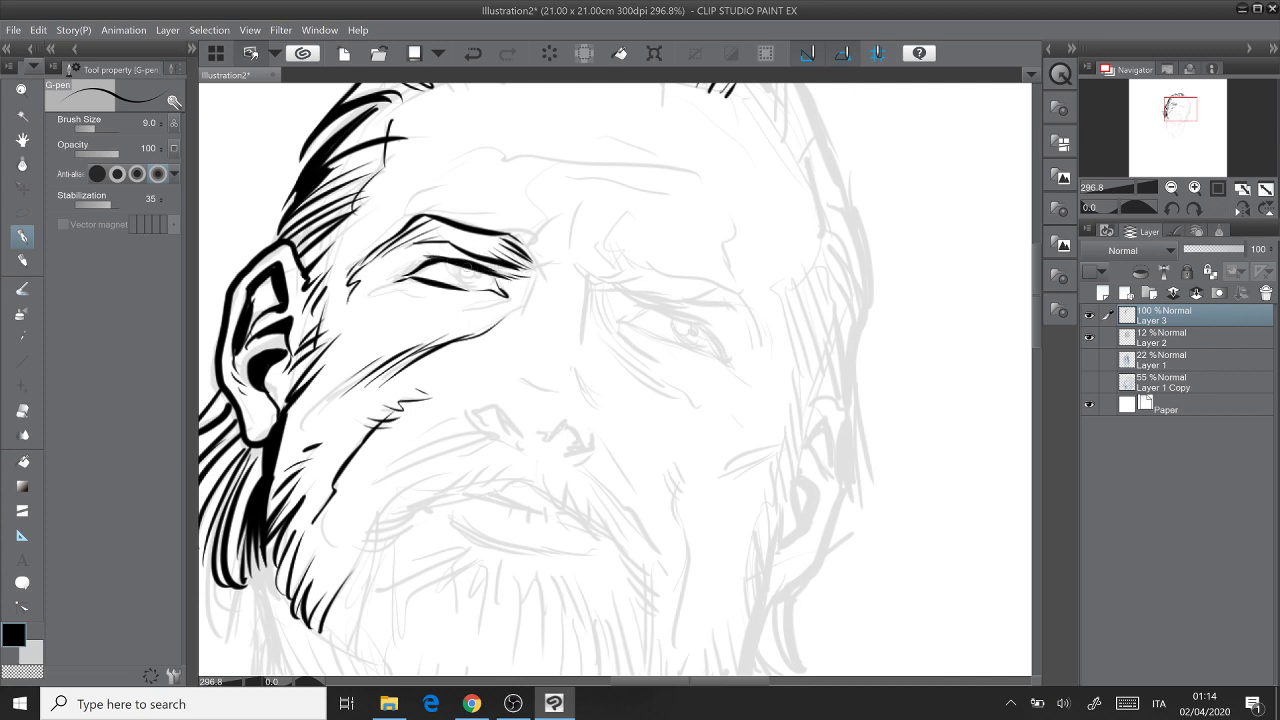
{"action": "mouse_move", "coordinate": [448, 268]}
{"action": "left_mouse_down"}
{"action": "mouse_move", "coordinate": [473, 270]}
{"action": "mouse_move", "coordinate": [478, 289]}
{"action": "left_mouse_up"}
{"action": "mouse_move", "coordinate": [356, 302]}
{"action": "left_mouse_down"}
{"action": "mouse_move", "coordinate": [543, 310]}
{"action": "mouse_move", "coordinate": [438, 305]}
{"action": "mouse_move", "coordinate": [514, 300]}
{"action": "left_mouse_up"}
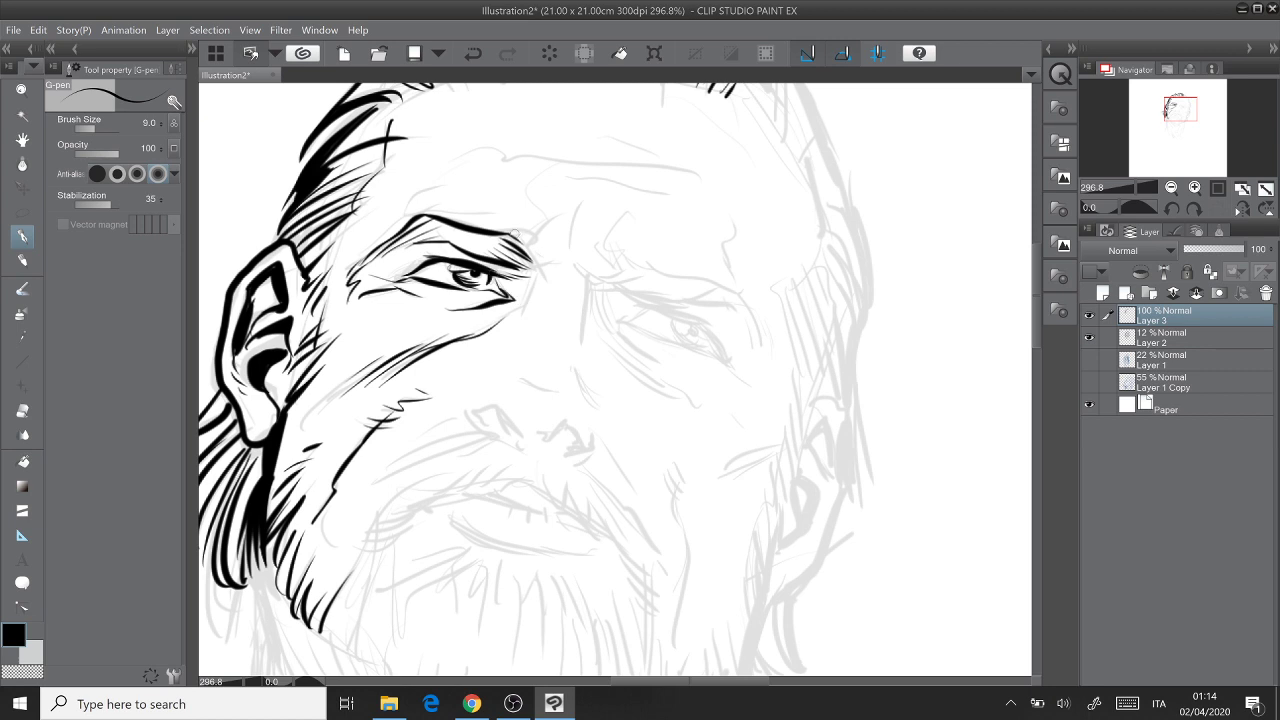
Ink the frown lines between the brows, the horizontal forehead wrinkles and the short strokes above the first eyebrow.
{"action": "mouse_move", "coordinate": [514, 233]}
{"action": "left_mouse_down"}
{"action": "mouse_move", "coordinate": [538, 254]}
{"action": "mouse_move", "coordinate": [559, 216]}
{"action": "mouse_move", "coordinate": [521, 172]}
{"action": "left_mouse_up"}
{"action": "mouse_move", "coordinate": [533, 263]}
{"action": "left_mouse_down"}
{"action": "mouse_move", "coordinate": [568, 260]}
{"action": "mouse_move", "coordinate": [550, 279]}
{"action": "left_mouse_up"}
{"action": "mouse_move", "coordinate": [585, 190]}
{"action": "left_mouse_down"}
{"action": "mouse_move", "coordinate": [613, 265]}
{"action": "mouse_move", "coordinate": [604, 250]}
{"action": "mouse_move", "coordinate": [648, 200]}
{"action": "left_mouse_up"}
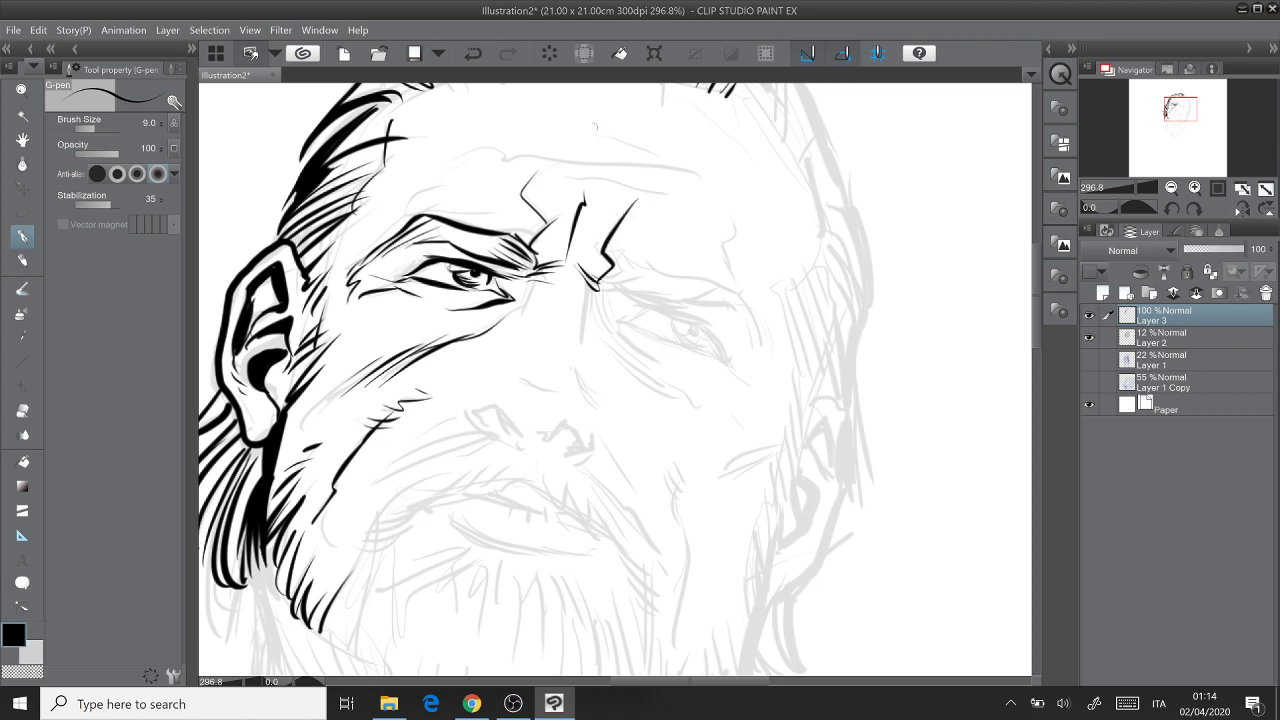
{"action": "left_click_drag", "start_coordinate": [560, 173], "coordinate": [704, 201]}
{"action": "mouse_move", "coordinate": [455, 156]}
{"action": "left_mouse_down"}
{"action": "mouse_move", "coordinate": [507, 152]}
{"action": "mouse_move", "coordinate": [738, 188]}
{"action": "left_mouse_up"}
{"action": "mouse_move", "coordinate": [555, 131]}
{"action": "left_mouse_down"}
{"action": "mouse_move", "coordinate": [672, 146]}
{"action": "mouse_move", "coordinate": [738, 176]}
{"action": "mouse_move", "coordinate": [722, 168]}
{"action": "left_mouse_up"}
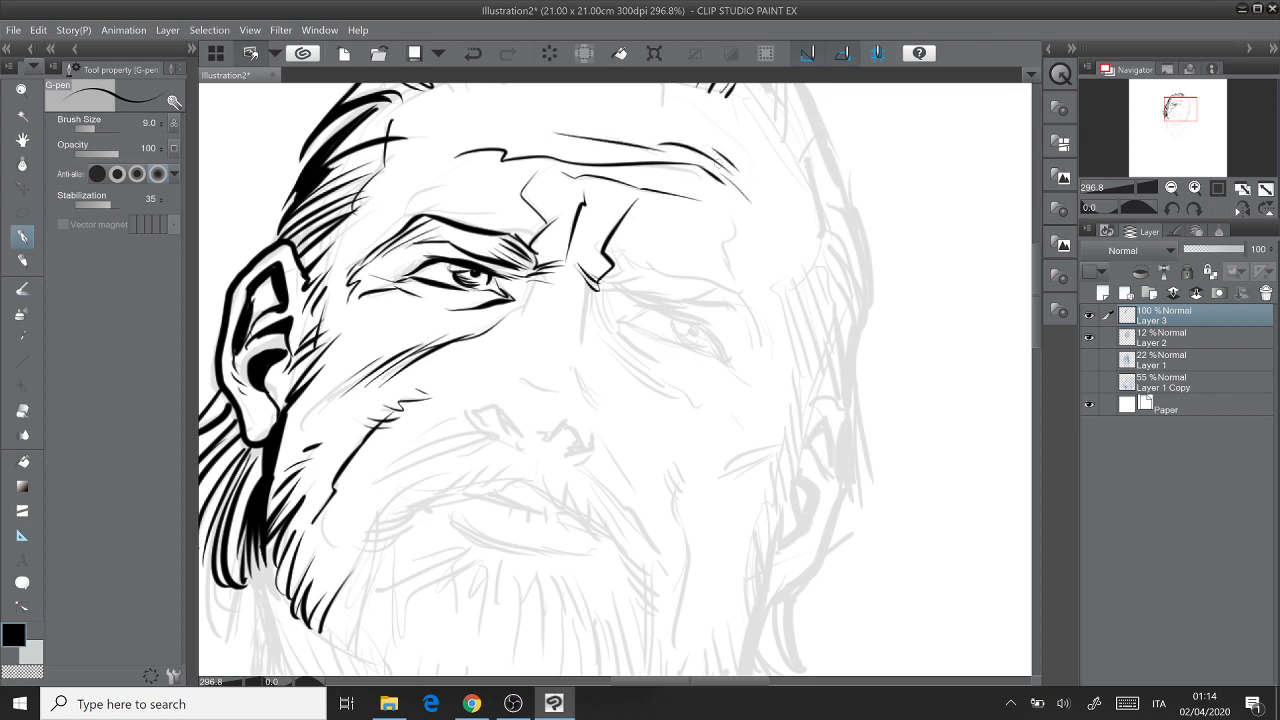
{"action": "mouse_move", "coordinate": [407, 212]}
{"action": "left_mouse_down"}
{"action": "mouse_move", "coordinate": [440, 197]}
{"action": "mouse_move", "coordinate": [450, 169]}
{"action": "left_mouse_up"}
Ink the hair strands and outer contour on the far side of the head, continuing down the temple hairline.
{"action": "scroll", "coordinate": [487, 141], "scroll_direction": "down", "scroll_amount": 1}
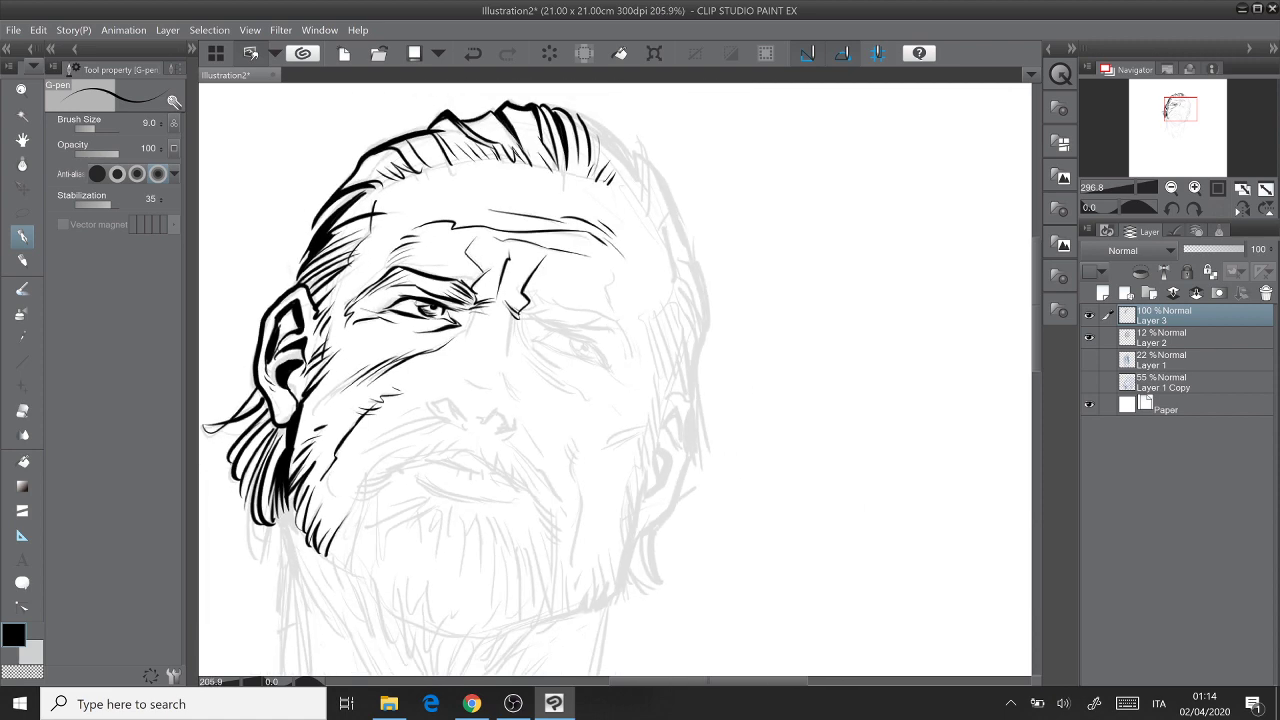
{"action": "mouse_move", "coordinate": [487, 306]}
{"action": "left_mouse_down"}
{"action": "mouse_move", "coordinate": [511, 243]}
{"action": "mouse_move", "coordinate": [498, 281]}
{"action": "left_mouse_up"}
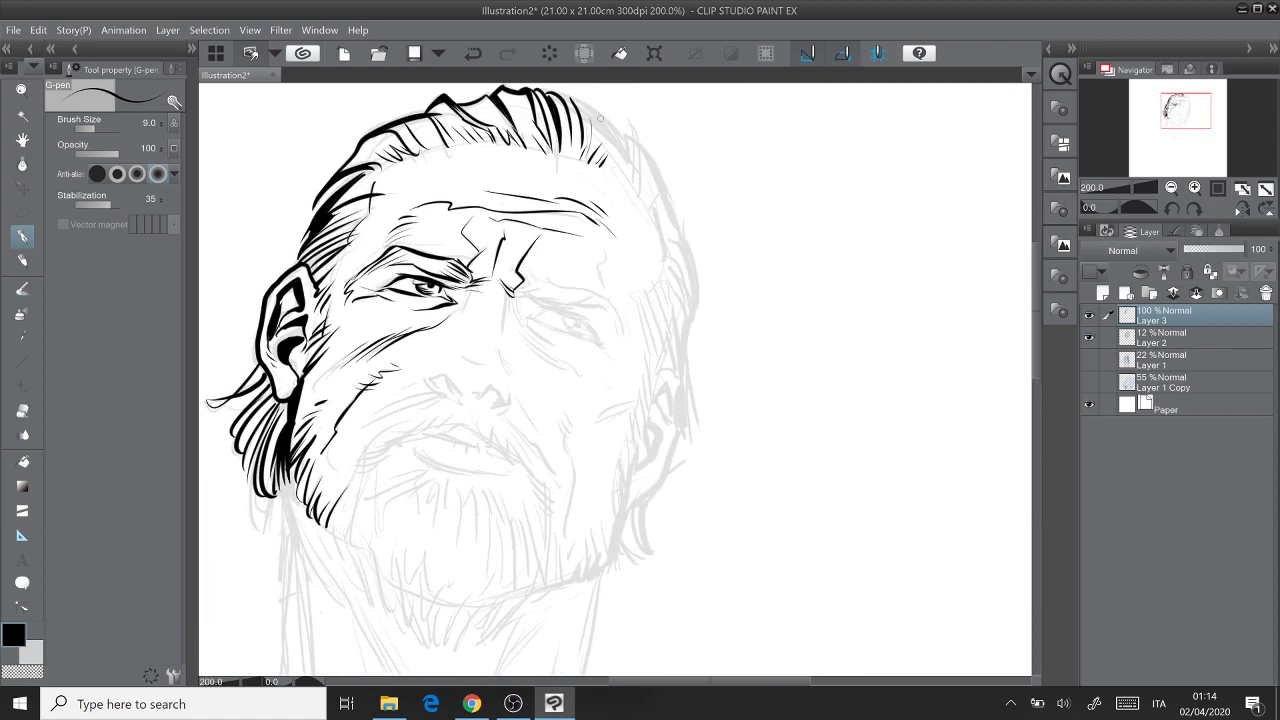
{"action": "mouse_move", "coordinate": [567, 98]}
{"action": "left_mouse_down"}
{"action": "mouse_move", "coordinate": [615, 132]}
{"action": "mouse_move", "coordinate": [611, 163]}
{"action": "mouse_move", "coordinate": [628, 137]}
{"action": "mouse_move", "coordinate": [634, 184]}
{"action": "mouse_move", "coordinate": [662, 188]}
{"action": "mouse_move", "coordinate": [662, 216]}
{"action": "left_mouse_up"}
{"action": "mouse_move", "coordinate": [656, 206]}
{"action": "left_mouse_down"}
{"action": "mouse_move", "coordinate": [690, 262]}
{"action": "mouse_move", "coordinate": [691, 318]}
{"action": "left_mouse_up"}
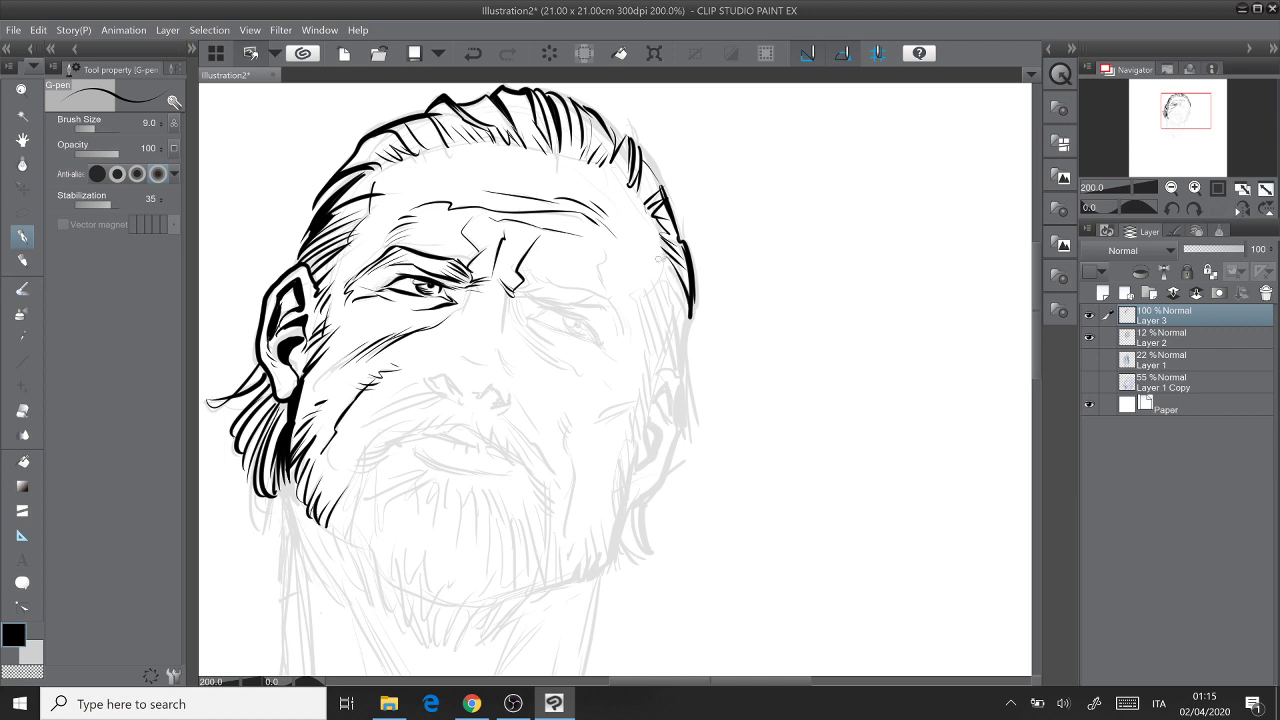
{"action": "mouse_move", "coordinate": [668, 268]}
{"action": "left_mouse_down"}
{"action": "mouse_move", "coordinate": [695, 332]}
{"action": "mouse_move", "coordinate": [638, 297]}
{"action": "mouse_move", "coordinate": [657, 363]}
{"action": "mouse_move", "coordinate": [647, 320]}
{"action": "mouse_move", "coordinate": [656, 362]}
{"action": "left_mouse_up"}
{"action": "left_click_drag", "start_coordinate": [648, 302], "coordinate": [660, 342]}
{"action": "mouse_move", "coordinate": [652, 290]}
{"action": "left_mouse_down"}
{"action": "mouse_move", "coordinate": [666, 330]}
{"action": "mouse_move", "coordinate": [647, 205]}
{"action": "left_mouse_up"}
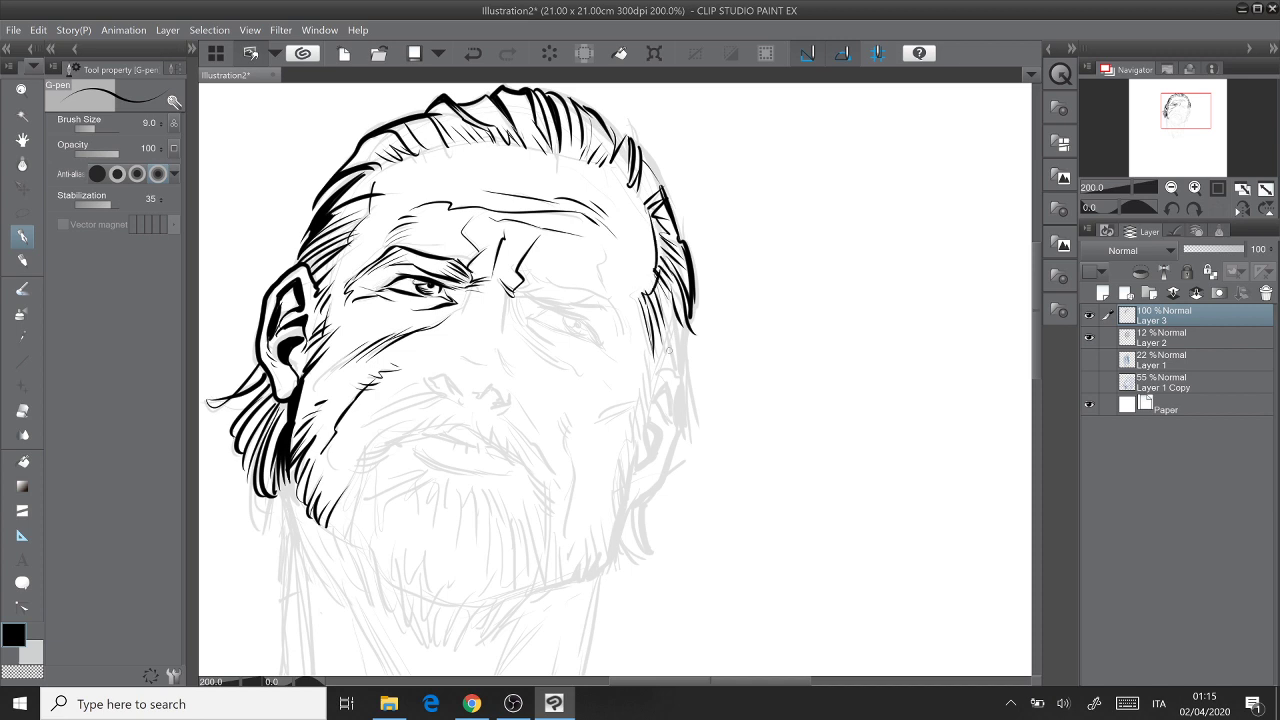
Ink the second eyebrow with its outer corner creases and the upper lid line beneath it.
{"action": "left_click_drag", "start_coordinate": [668, 350], "coordinate": [696, 314]}
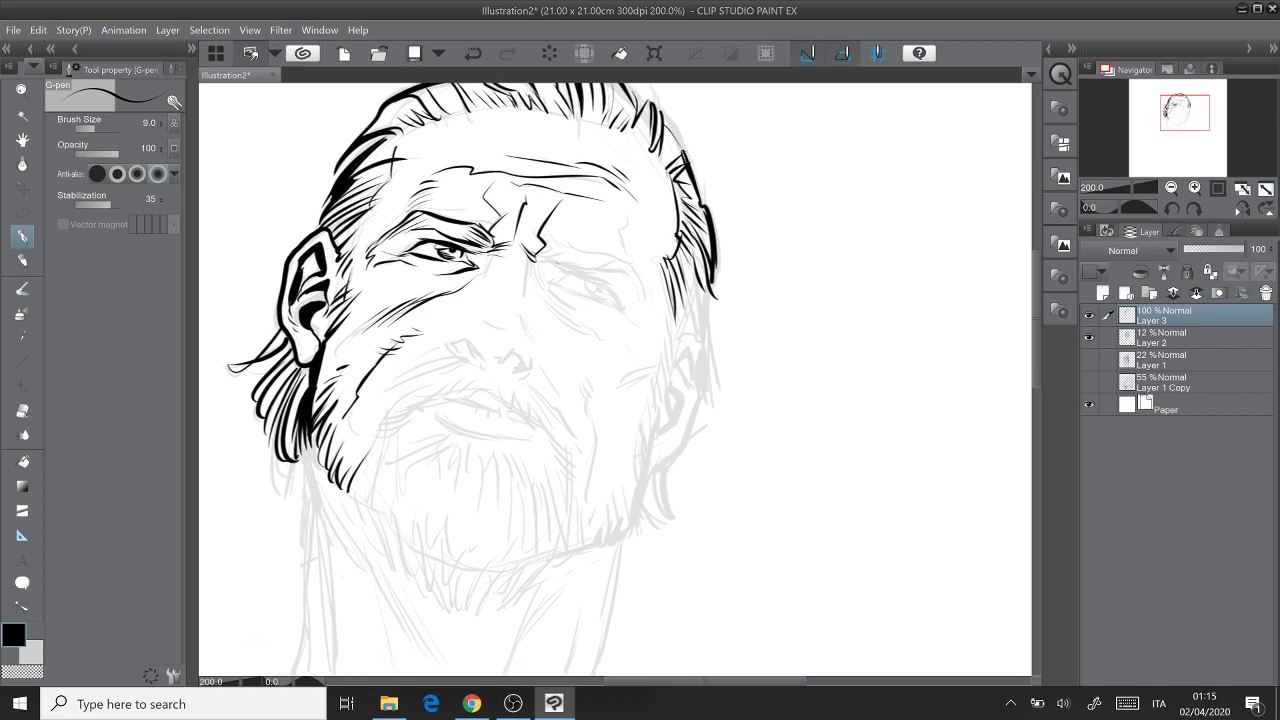
{"action": "mouse_move", "coordinate": [540, 255]}
{"action": "left_mouse_down"}
{"action": "mouse_move", "coordinate": [575, 259]}
{"action": "mouse_move", "coordinate": [574, 248]}
{"action": "mouse_move", "coordinate": [636, 276]}
{"action": "left_mouse_up"}
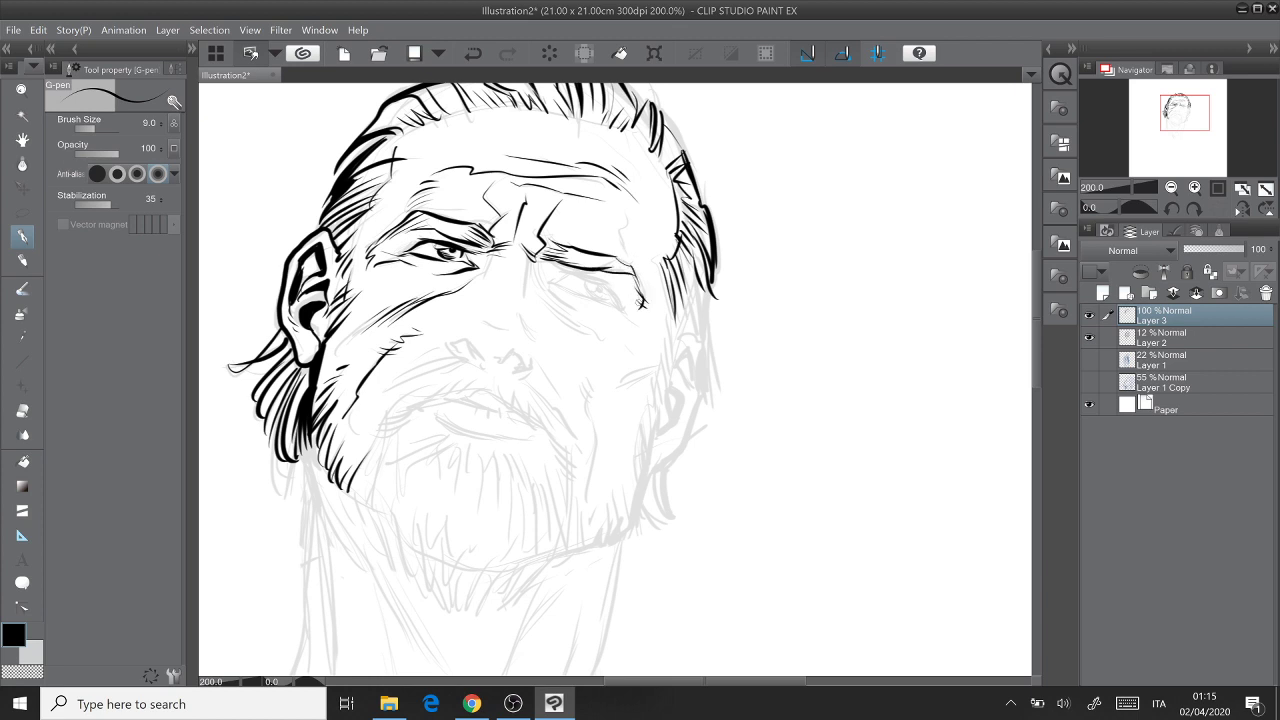
{"action": "mouse_move", "coordinate": [546, 254]}
{"action": "left_mouse_down"}
{"action": "mouse_move", "coordinate": [525, 268]}
{"action": "mouse_move", "coordinate": [606, 285]}
{"action": "left_mouse_up"}
Ink the second eye's outline, iris and pupil, and add the wrinkle strokes underneath it.
{"action": "scroll", "coordinate": [591, 267], "scroll_direction": "up", "scroll_amount": 2}
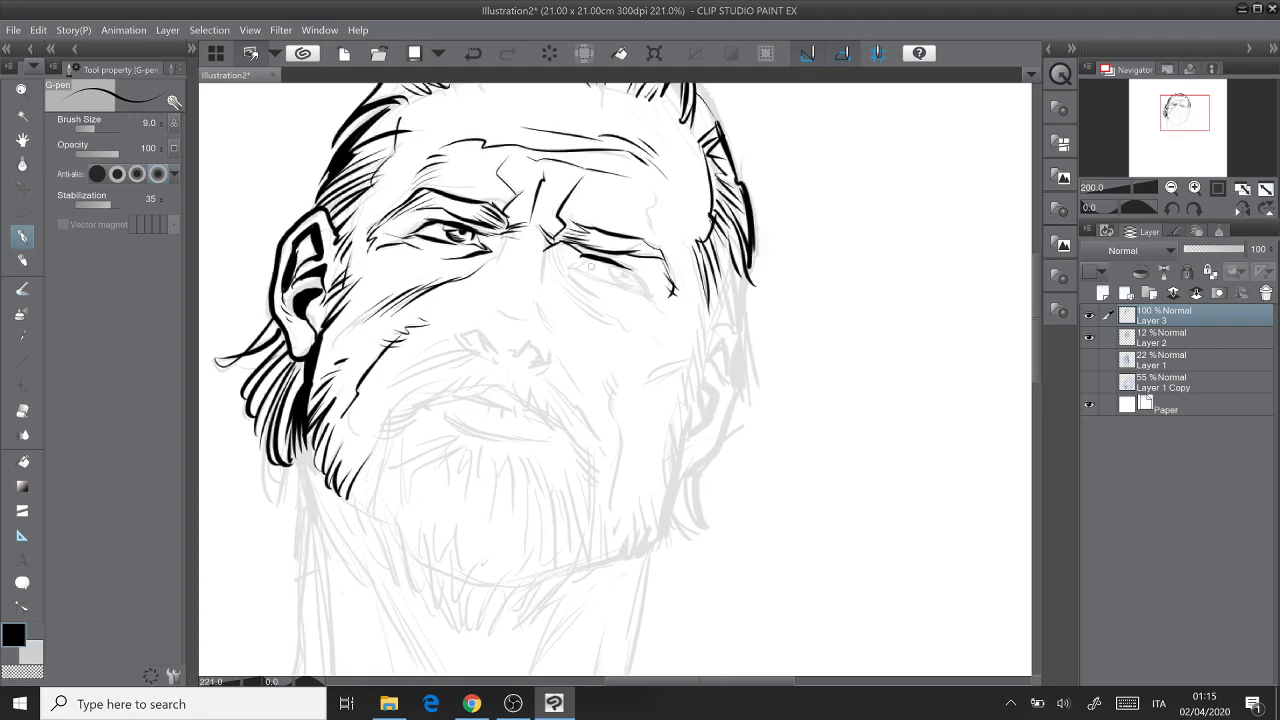
{"action": "left_click_drag", "start_coordinate": [591, 267], "coordinate": [459, 295]}
{"action": "scroll", "coordinate": [986, 272], "scroll_direction": "up", "scroll_amount": 3}
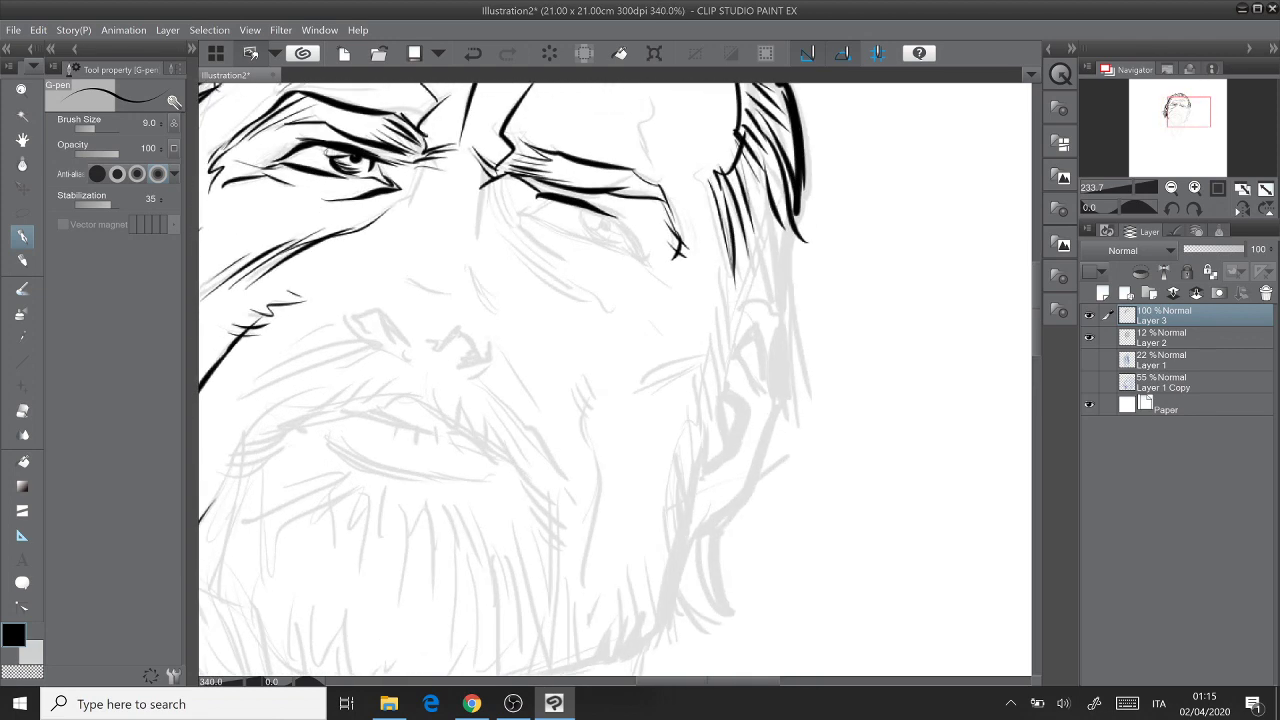
{"action": "mouse_move", "coordinate": [628, 246]}
{"action": "left_mouse_down"}
{"action": "mouse_move", "coordinate": [598, 261]}
{"action": "mouse_move", "coordinate": [720, 301]}
{"action": "left_mouse_up"}
{"action": "left_click_drag", "start_coordinate": [675, 254], "coordinate": [706, 290]}
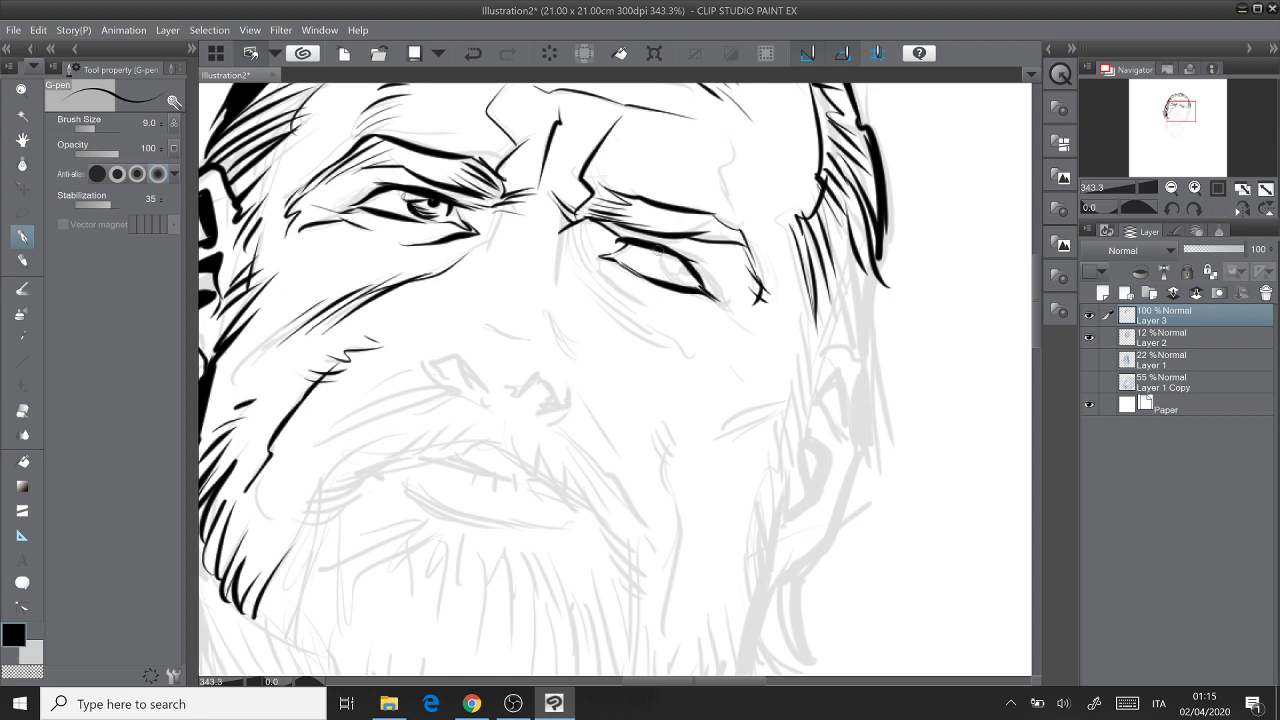
{"action": "mouse_move", "coordinate": [660, 248]}
{"action": "left_mouse_down"}
{"action": "mouse_move", "coordinate": [644, 256]}
{"action": "mouse_move", "coordinate": [676, 262]}
{"action": "mouse_move", "coordinate": [656, 260]}
{"action": "mouse_move", "coordinate": [686, 280]}
{"action": "mouse_move", "coordinate": [690, 264]}
{"action": "mouse_move", "coordinate": [754, 331]}
{"action": "left_mouse_up"}
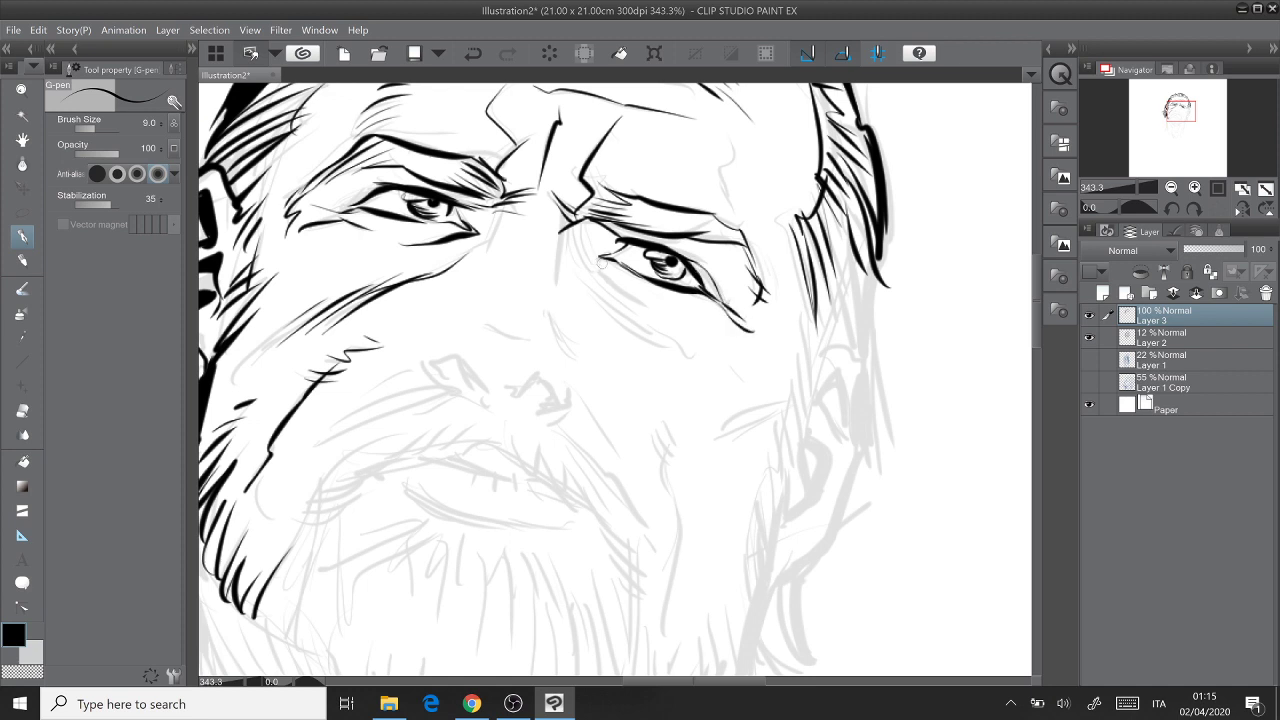
{"action": "left_click_drag", "start_coordinate": [592, 262], "coordinate": [665, 319]}
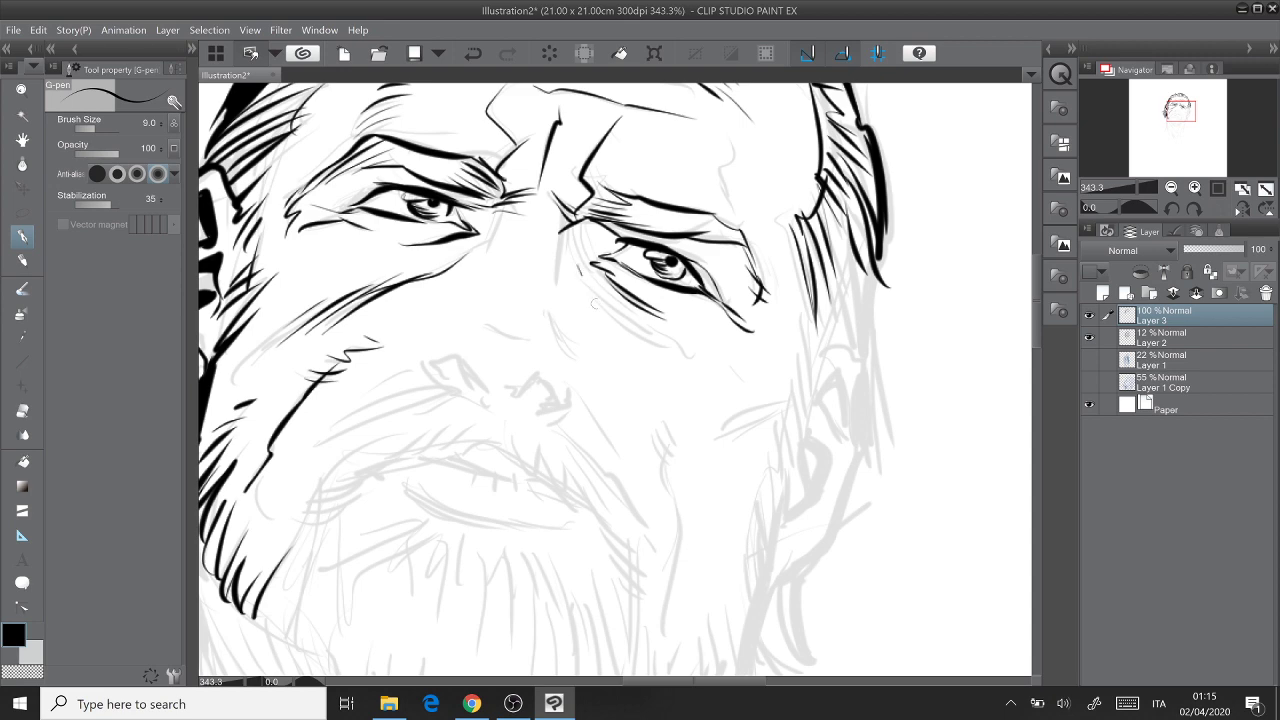
{"action": "mouse_move", "coordinate": [584, 278]}
{"action": "left_mouse_down"}
{"action": "mouse_move", "coordinate": [645, 311]}
{"action": "mouse_move", "coordinate": [645, 336]}
{"action": "mouse_move", "coordinate": [686, 384]}
{"action": "left_mouse_up"}
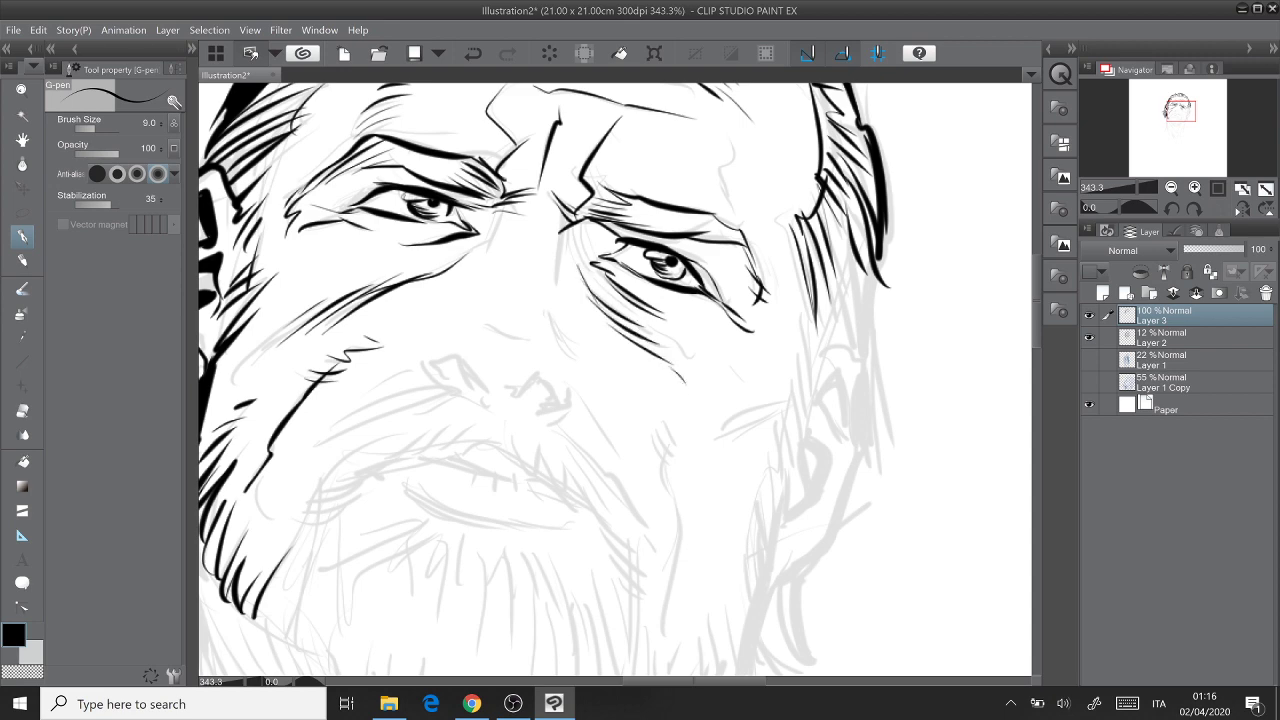
Ink the long cheek fold on the far side of the mouth and extend the beard strokes along the near jaw.
{"action": "mouse_move", "coordinate": [657, 333]}
{"action": "left_mouse_down"}
{"action": "mouse_move", "coordinate": [675, 264]}
{"action": "mouse_move", "coordinate": [757, 291]}
{"action": "mouse_move", "coordinate": [749, 326]}
{"action": "mouse_move", "coordinate": [690, 221]}
{"action": "left_mouse_up"}
{"action": "mouse_move", "coordinate": [695, 303]}
{"action": "left_mouse_down"}
{"action": "mouse_move", "coordinate": [716, 404]}
{"action": "mouse_move", "coordinate": [710, 532]}
{"action": "left_mouse_up"}
{"action": "left_click_drag", "start_coordinate": [580, 470], "coordinate": [740, 408]}
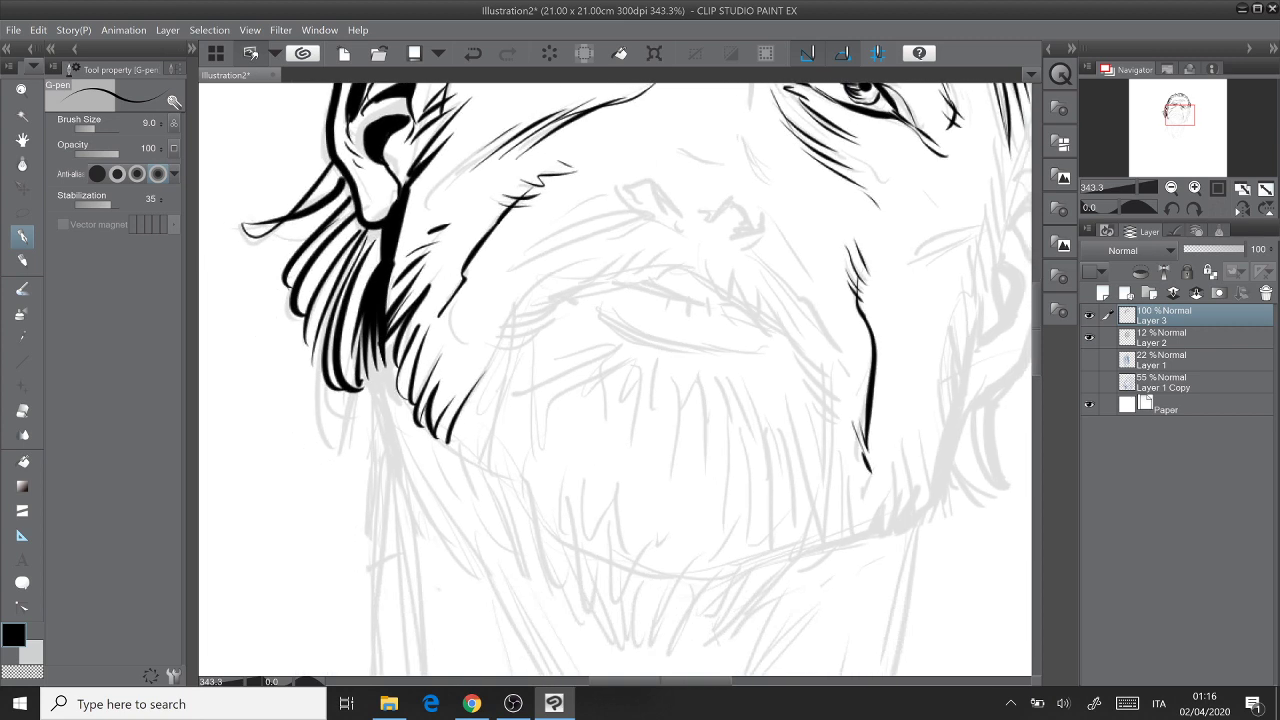
{"action": "mouse_move", "coordinate": [467, 409]}
{"action": "left_mouse_down"}
{"action": "mouse_move", "coordinate": [480, 488]}
{"action": "mouse_move", "coordinate": [502, 478]}
{"action": "mouse_move", "coordinate": [524, 514]}
{"action": "left_mouse_up"}
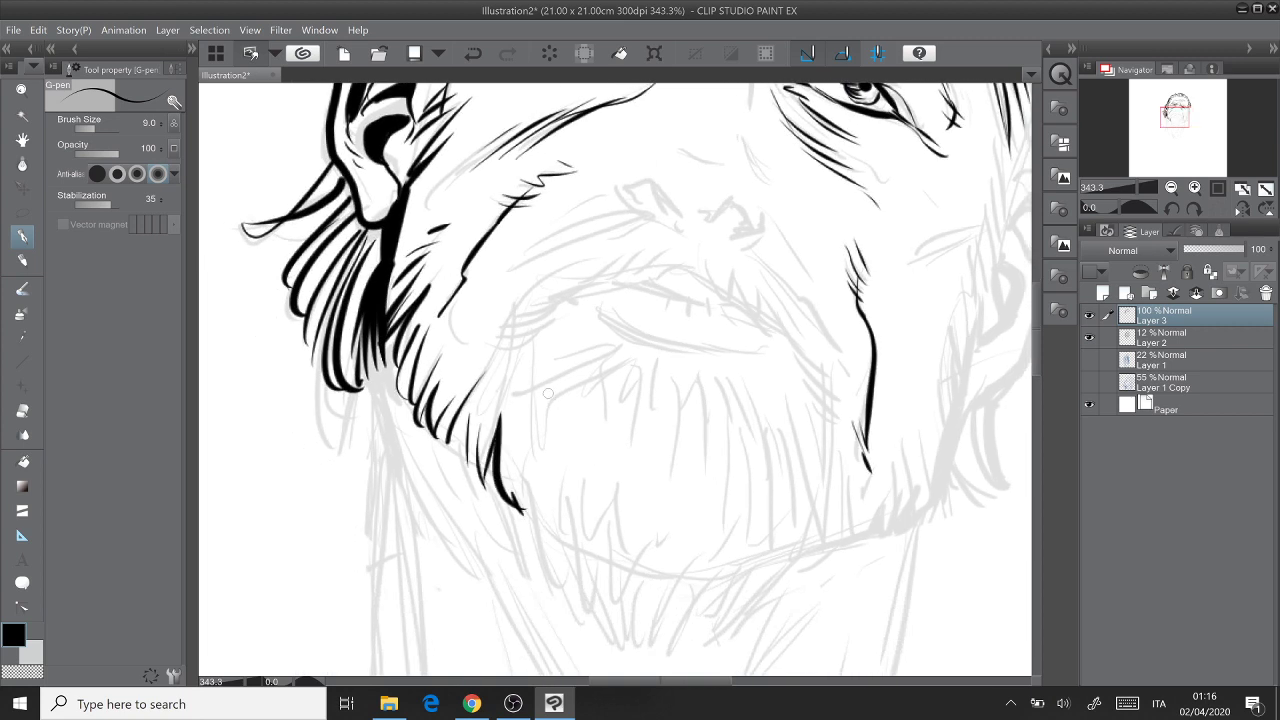
Ink the moustache's lower edge with short hair strokes from one mouth corner over the upper lip to the other.
{"action": "mouse_move", "coordinate": [494, 352]}
{"action": "left_mouse_down"}
{"action": "mouse_move", "coordinate": [546, 336]}
{"action": "mouse_move", "coordinate": [558, 316]}
{"action": "mouse_move", "coordinate": [544, 322]}
{"action": "left_mouse_up"}
{"action": "mouse_move", "coordinate": [500, 326]}
{"action": "left_mouse_down"}
{"action": "mouse_move", "coordinate": [620, 284]}
{"action": "mouse_move", "coordinate": [512, 378]}
{"action": "left_mouse_up"}
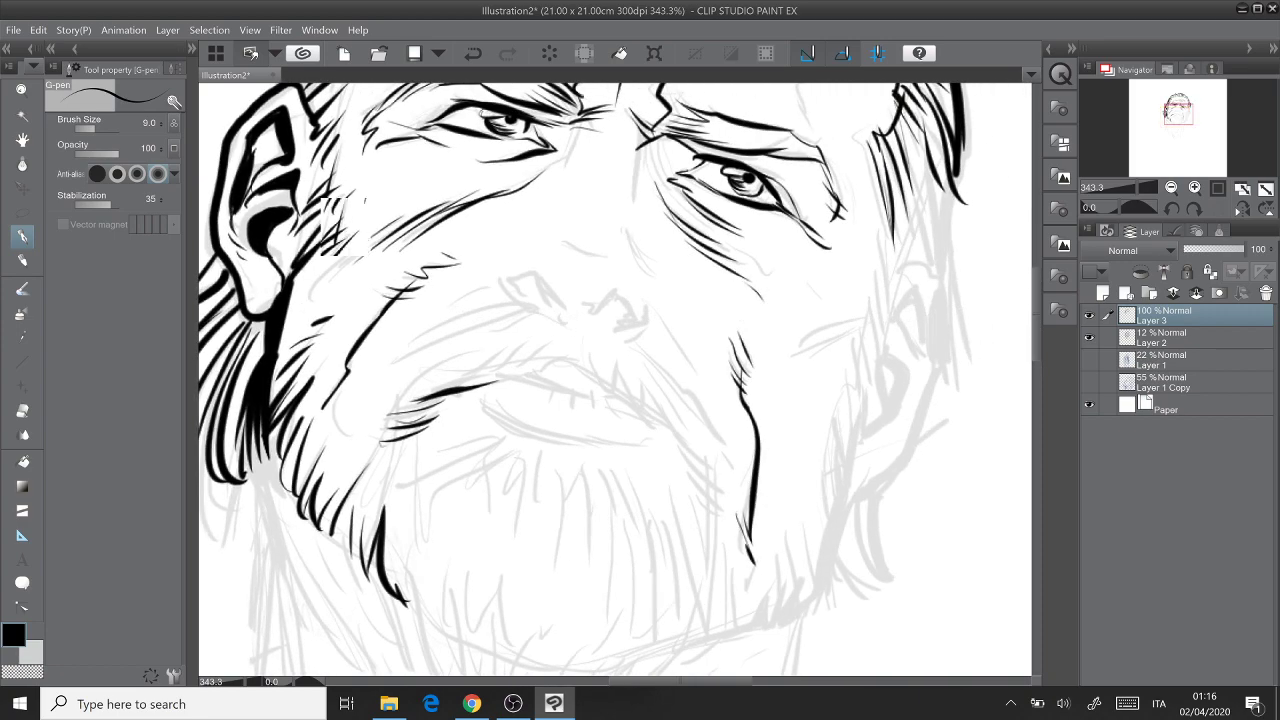
{"action": "scroll", "coordinate": [615, 379], "scroll_direction": "down", "scroll_amount": 3}
{"action": "left_click_drag", "start_coordinate": [320, 377], "coordinate": [412, 419]}
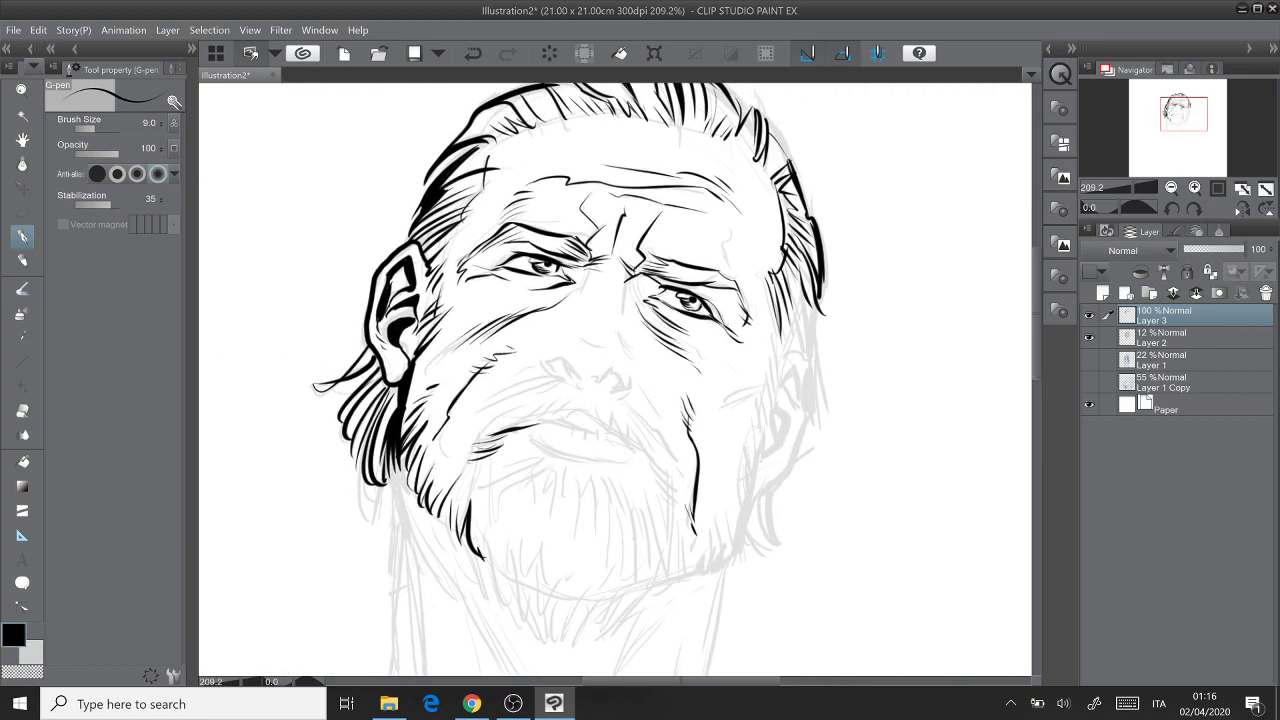
{"action": "scroll", "coordinate": [412, 419], "scroll_direction": "up", "scroll_amount": 3}
{"action": "scroll", "coordinate": [542, 344], "scroll_direction": "up", "scroll_amount": 3}
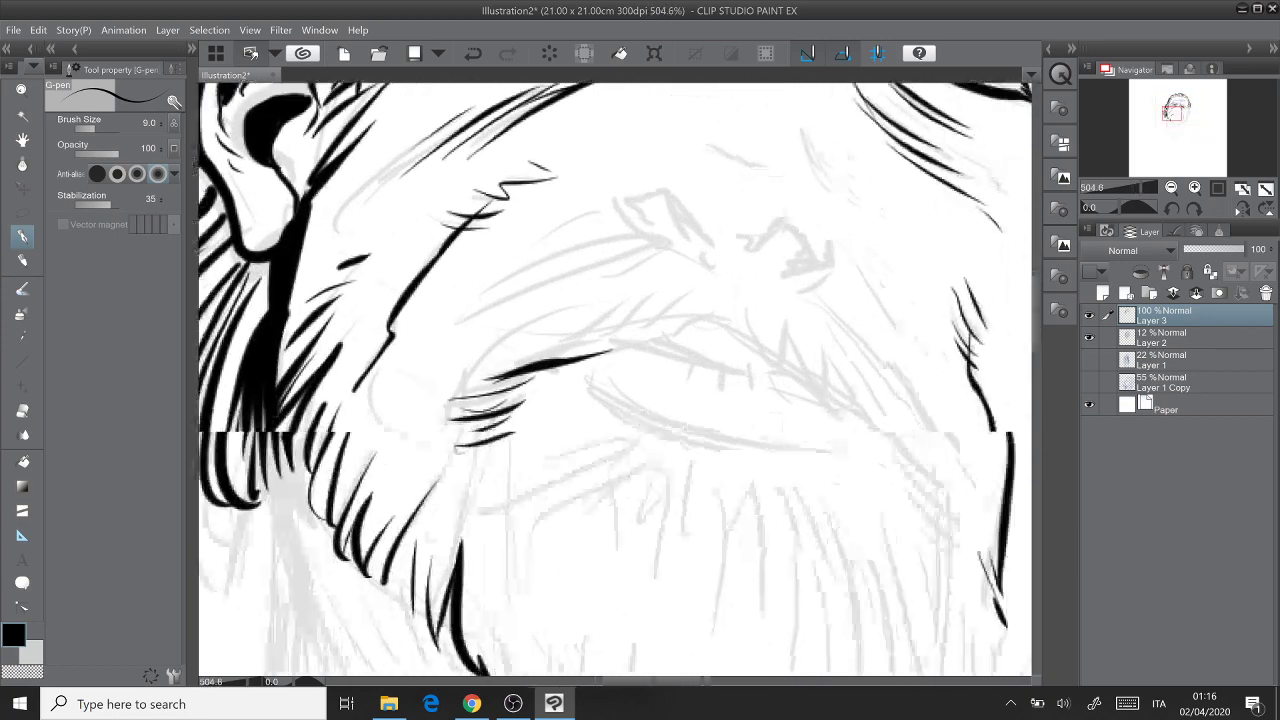
{"action": "left_click_drag", "start_coordinate": [526, 352], "coordinate": [646, 294]}
{"action": "mouse_move", "coordinate": [586, 350]}
{"action": "left_mouse_down"}
{"action": "mouse_move", "coordinate": [680, 296]}
{"action": "mouse_move", "coordinate": [708, 302]}
{"action": "mouse_move", "coordinate": [746, 362]}
{"action": "left_mouse_up"}
{"action": "mouse_move", "coordinate": [740, 318]}
{"action": "left_mouse_down"}
{"action": "mouse_move", "coordinate": [768, 374]}
{"action": "mouse_move", "coordinate": [814, 394]}
{"action": "left_mouse_up"}
{"action": "left_click_drag", "start_coordinate": [792, 352], "coordinate": [906, 488]}
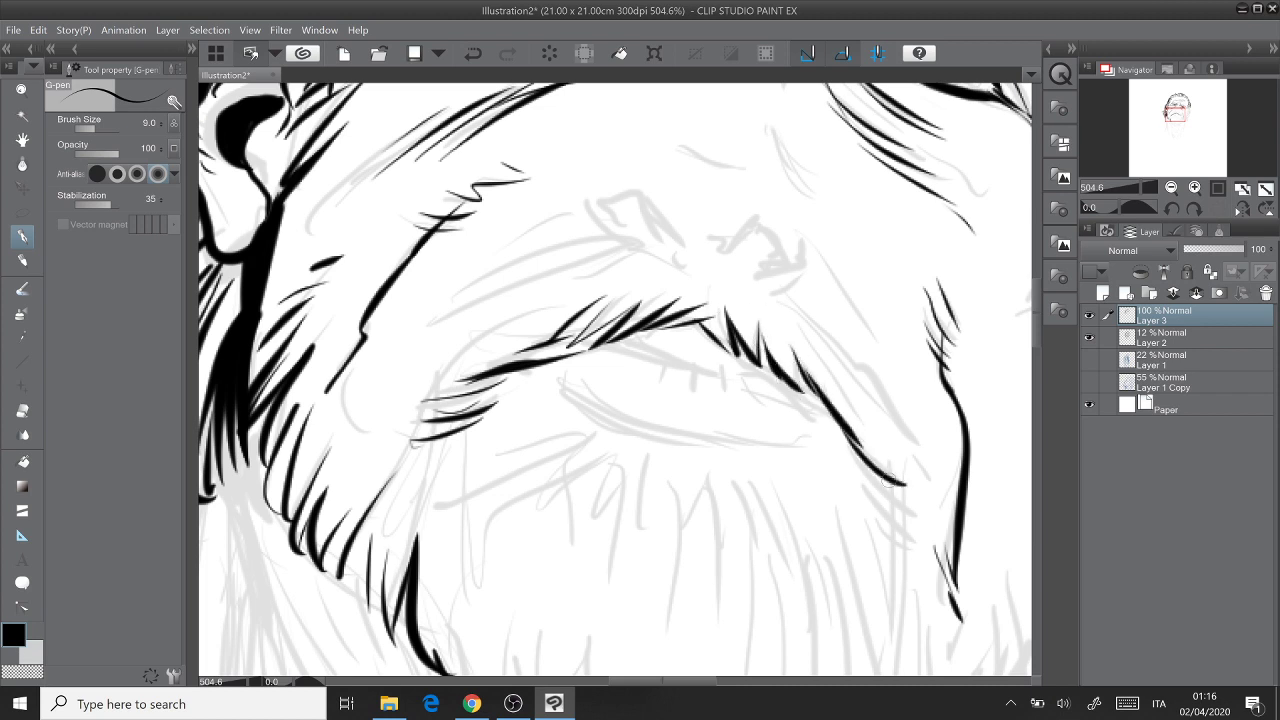
{"action": "mouse_move", "coordinate": [852, 452]}
{"action": "left_mouse_down"}
{"action": "mouse_move", "coordinate": [914, 518]}
{"action": "mouse_move", "coordinate": [916, 556]}
{"action": "left_mouse_up"}
Ink the parting line of the lips and the lower lip's outline, filling the shadow beneath it with thick black strokes.
{"action": "mouse_move", "coordinate": [574, 348]}
{"action": "left_mouse_down"}
{"action": "mouse_move", "coordinate": [672, 364]}
{"action": "mouse_move", "coordinate": [636, 341]}
{"action": "mouse_move", "coordinate": [688, 372]}
{"action": "left_mouse_up"}
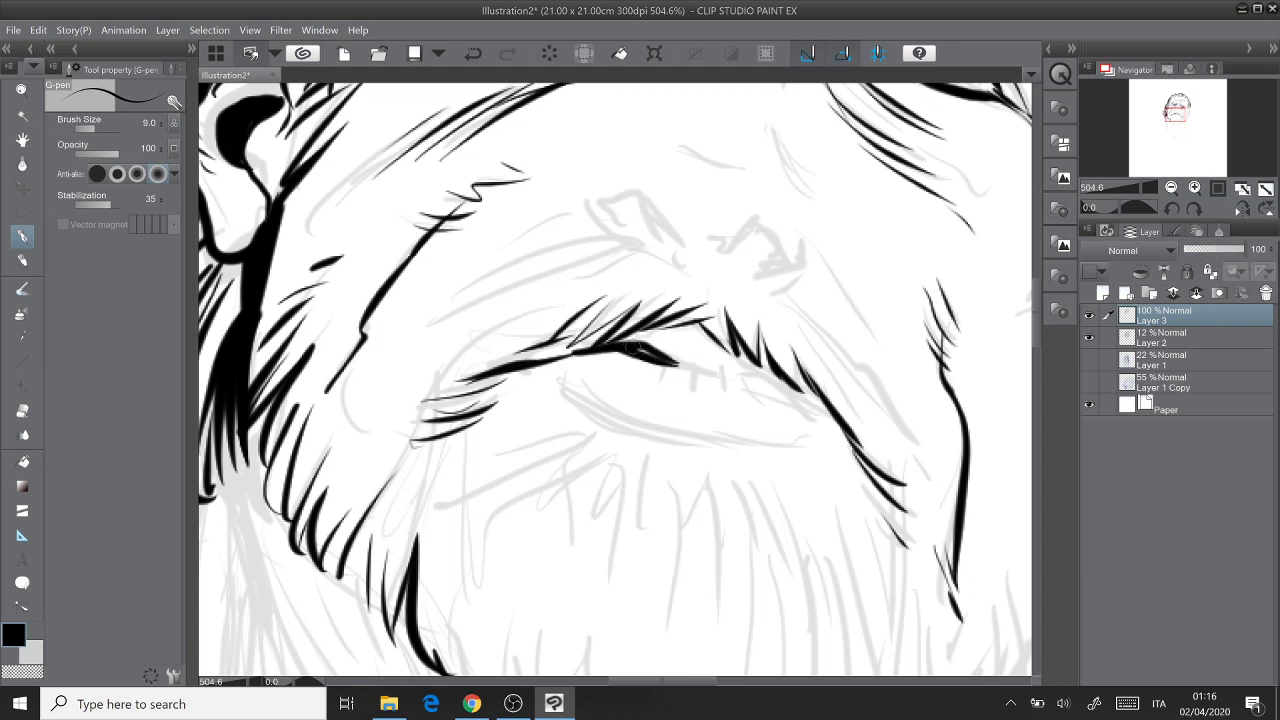
{"action": "left_click_drag", "start_coordinate": [626, 340], "coordinate": [804, 402]}
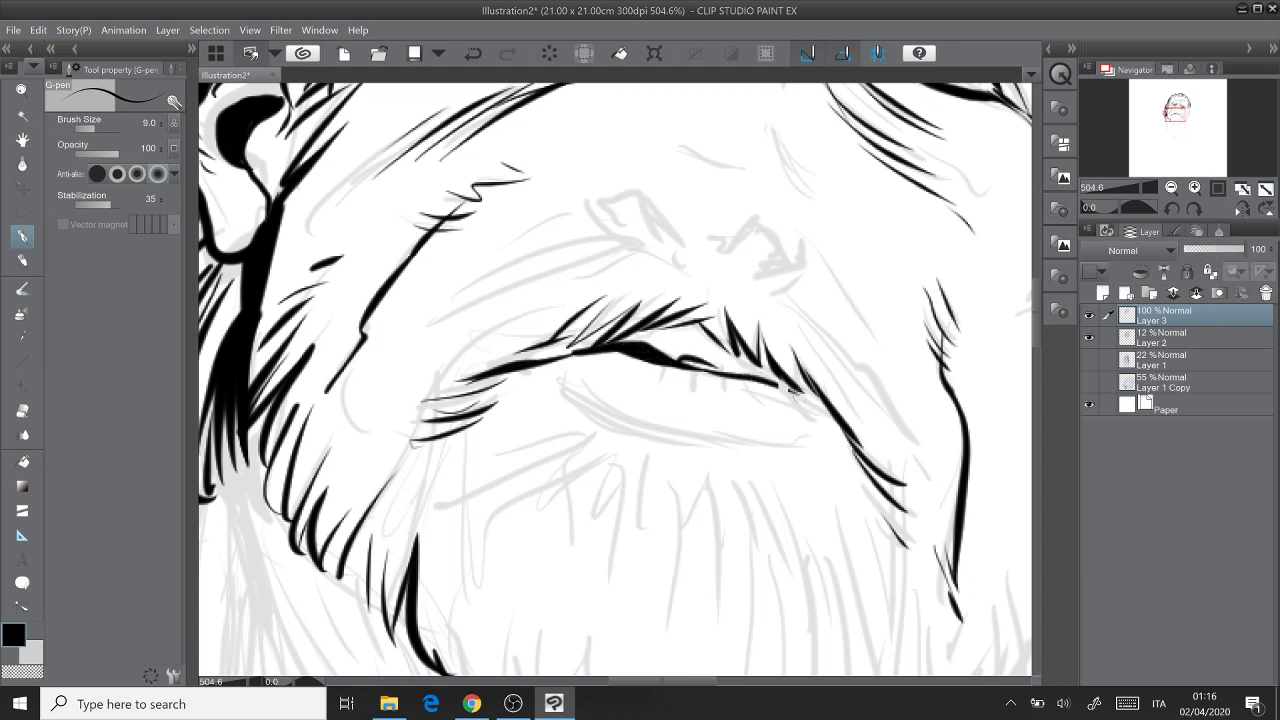
{"action": "mouse_move", "coordinate": [726, 366]}
{"action": "left_mouse_down"}
{"action": "mouse_move", "coordinate": [824, 404]}
{"action": "mouse_move", "coordinate": [692, 398]}
{"action": "mouse_move", "coordinate": [642, 366]}
{"action": "left_mouse_up"}
{"action": "left_click_drag", "start_coordinate": [549, 364], "coordinate": [640, 418]}
{"action": "mouse_move", "coordinate": [558, 372]}
{"action": "left_mouse_down"}
{"action": "mouse_move", "coordinate": [602, 402]}
{"action": "mouse_move", "coordinate": [814, 457]}
{"action": "left_mouse_up"}
{"action": "left_click_drag", "start_coordinate": [588, 398], "coordinate": [765, 462]}
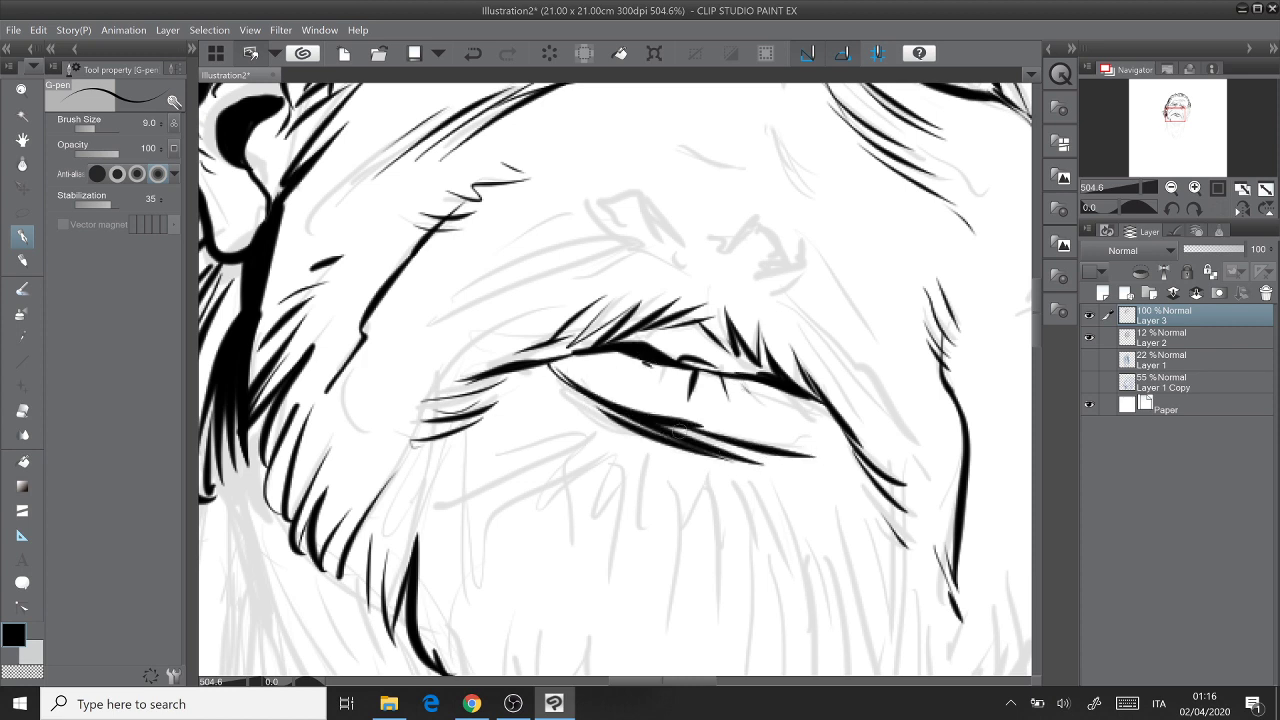
{"action": "mouse_move", "coordinate": [658, 424]}
{"action": "left_mouse_down"}
{"action": "mouse_move", "coordinate": [780, 460]}
{"action": "mouse_move", "coordinate": [758, 442]}
{"action": "left_mouse_up"}
{"action": "scroll", "coordinate": [424, 372], "scroll_direction": "down", "scroll_amount": 5}
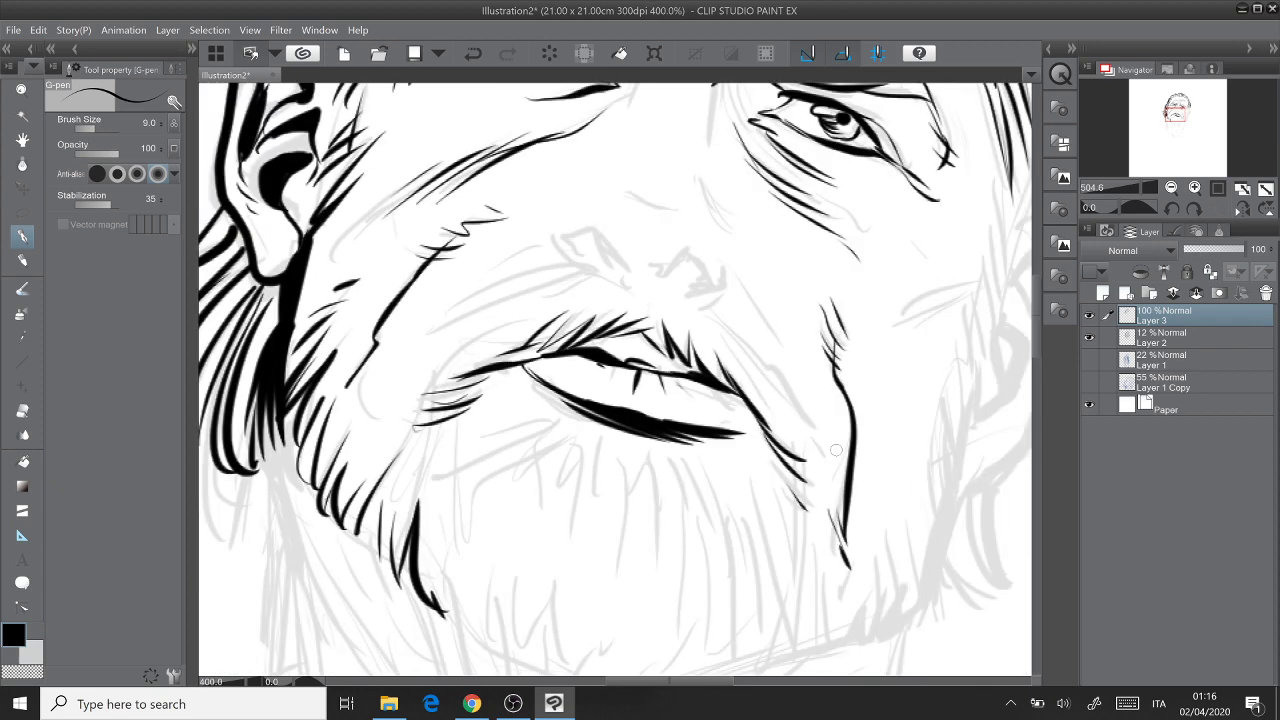
{"action": "scroll", "coordinate": [424, 372], "scroll_direction": "down", "scroll_amount": 1}
{"action": "scroll", "coordinate": [424, 372], "scroll_direction": "left", "scroll_amount": 1}
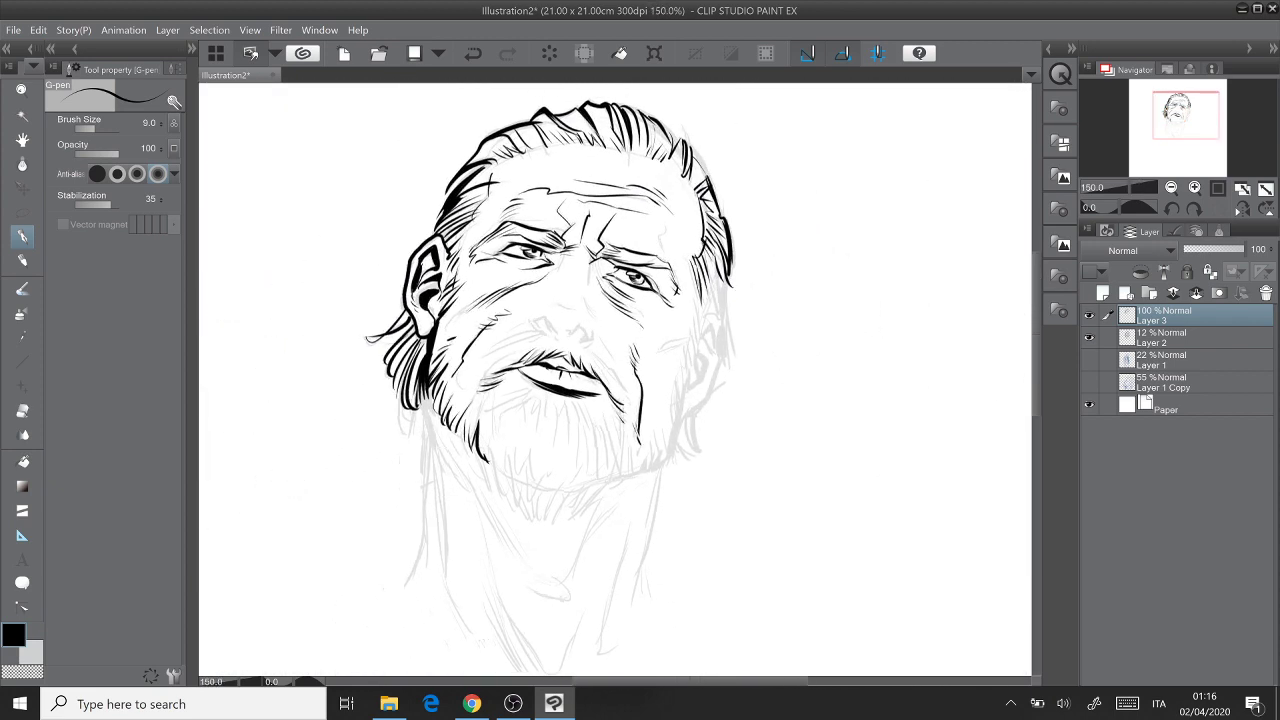